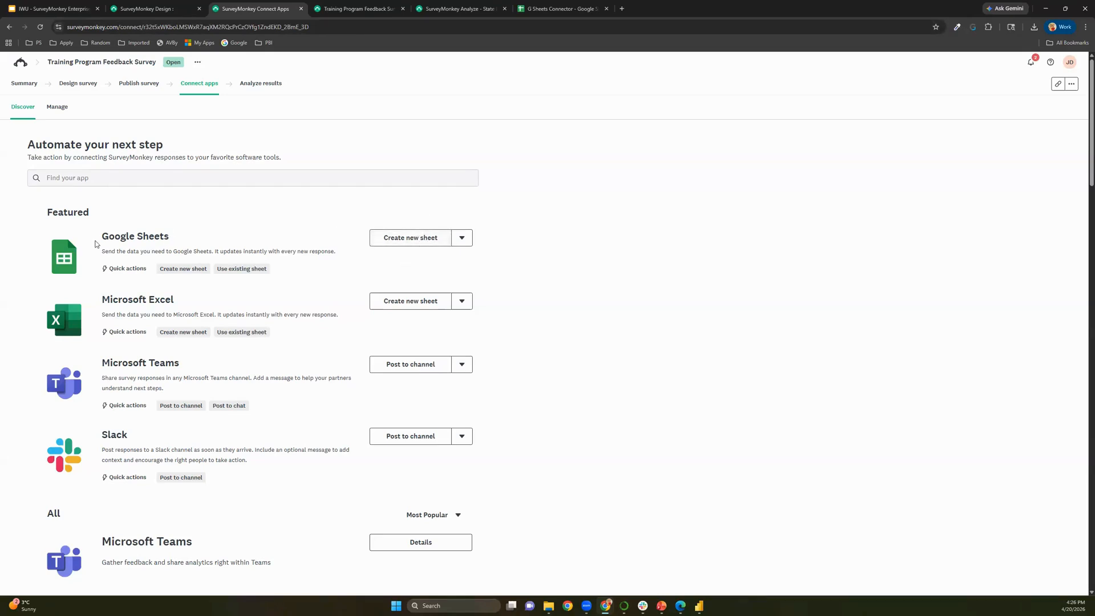
Start a new Google Sheets connection for the survey responses and name the spreadsheet Google Connect
left_click(429, 242)
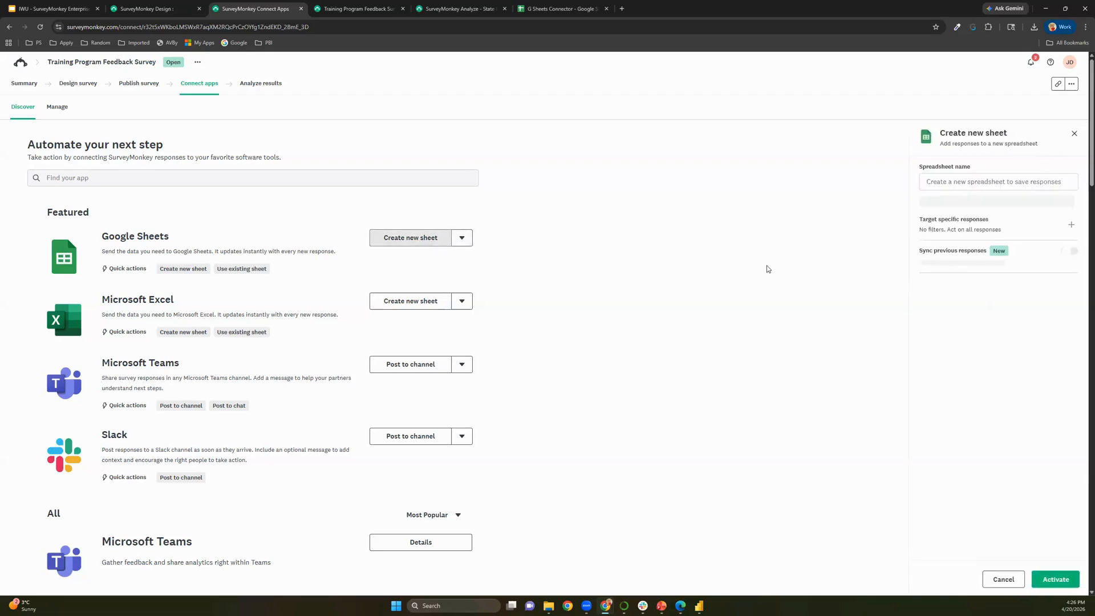
left_click(985, 182)
type("Goo")
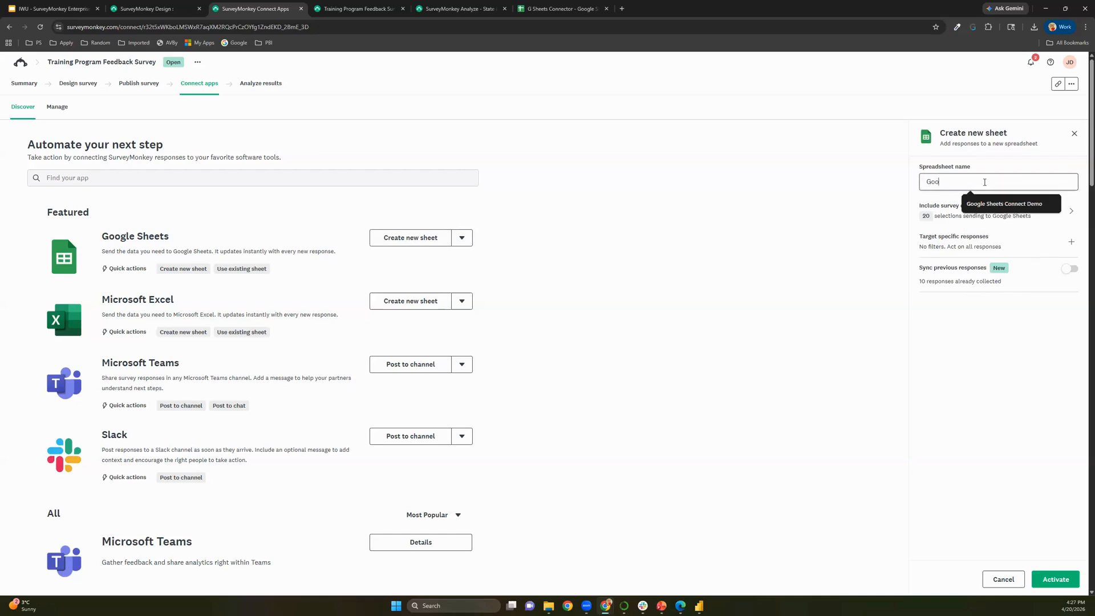
type("gle Connect")
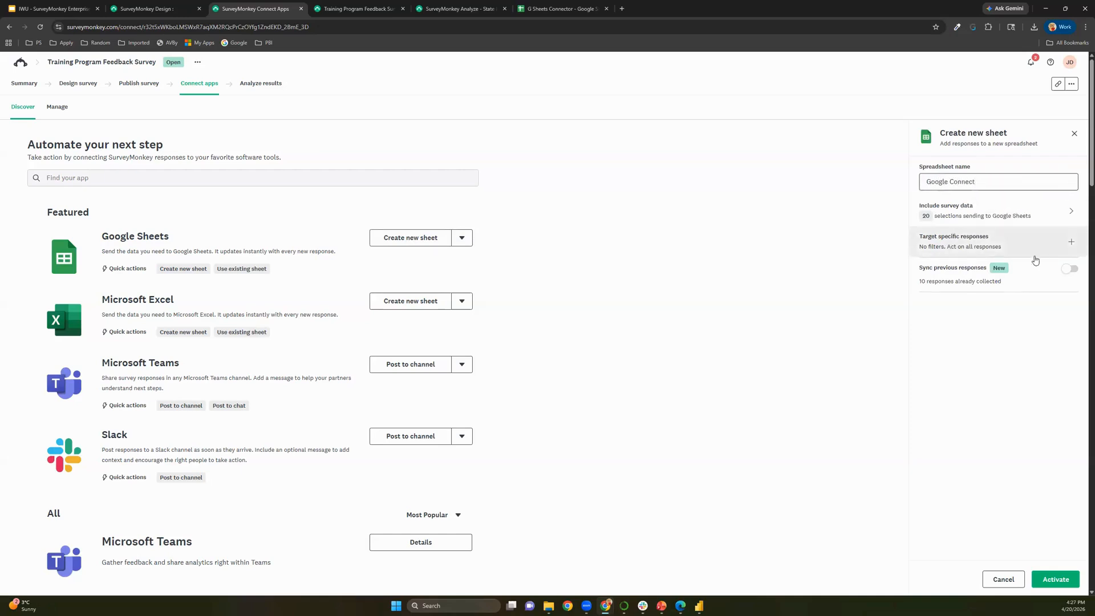
left_click(955, 248)
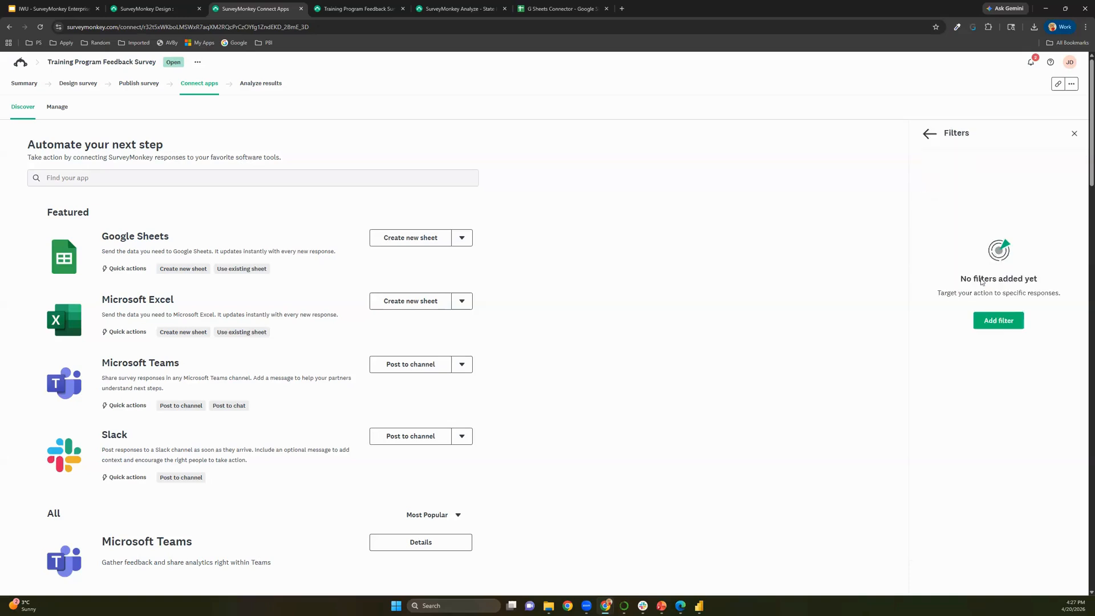
left_click(996, 321)
left_click(1007, 182)
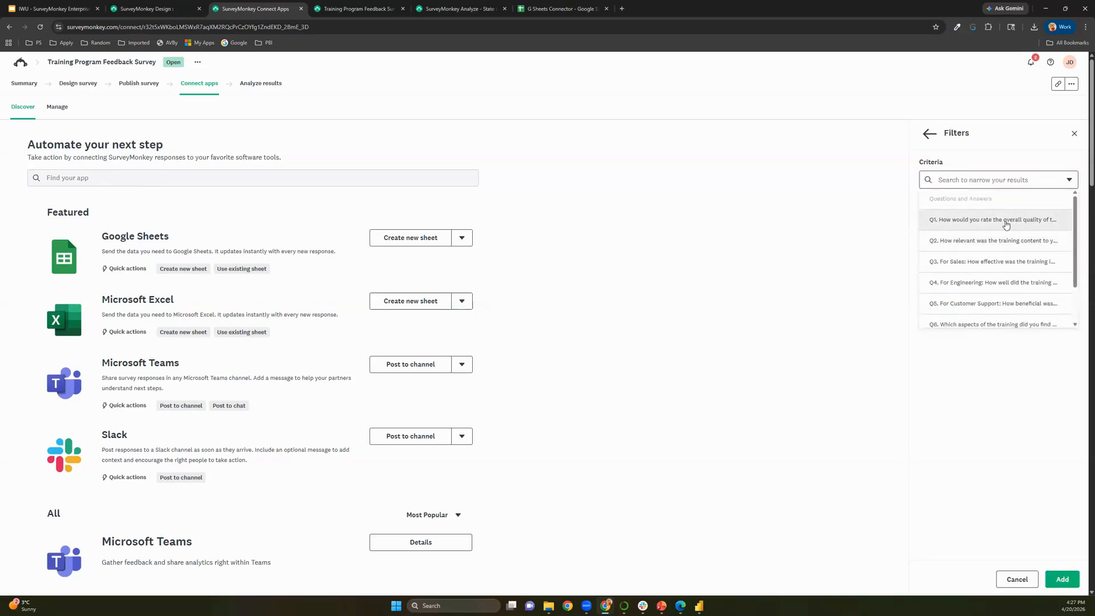
left_click(1013, 222)
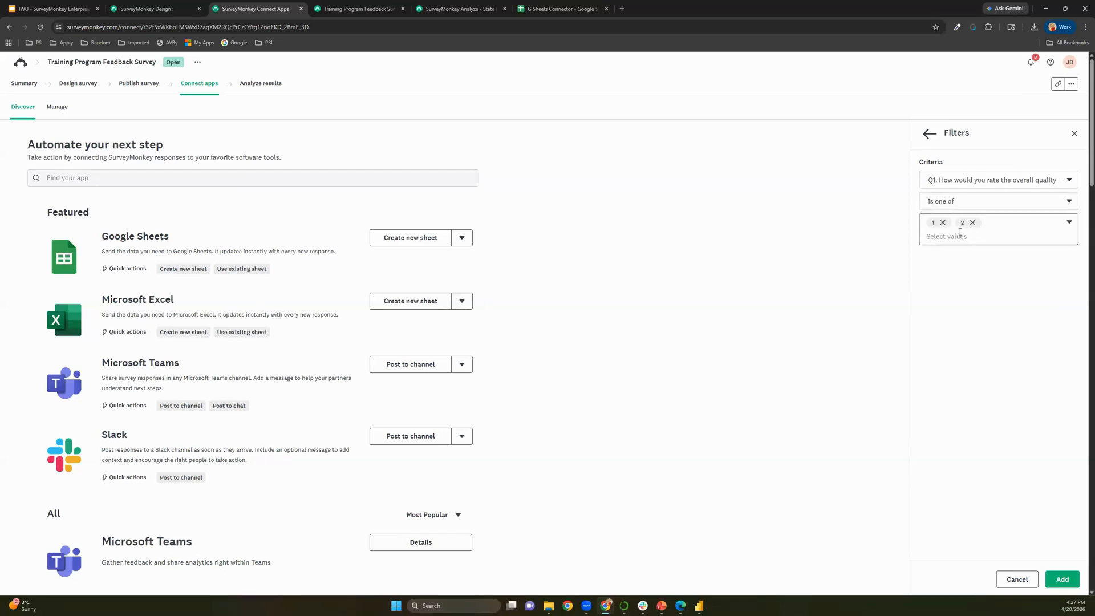
left_click(983, 233)
left_click(936, 291)
left_click(944, 330)
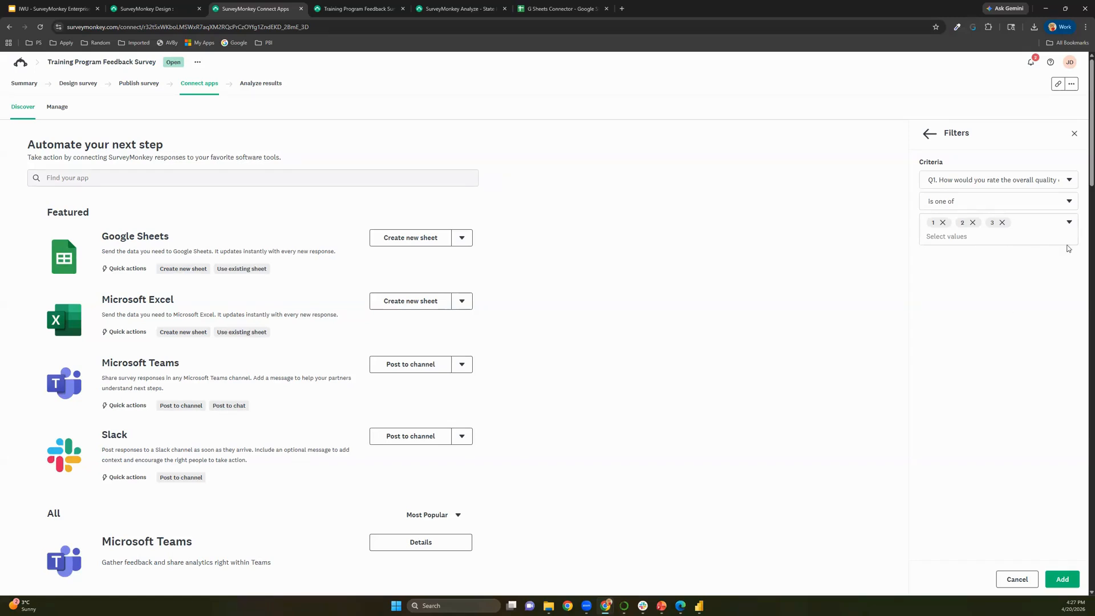
left_click(936, 137)
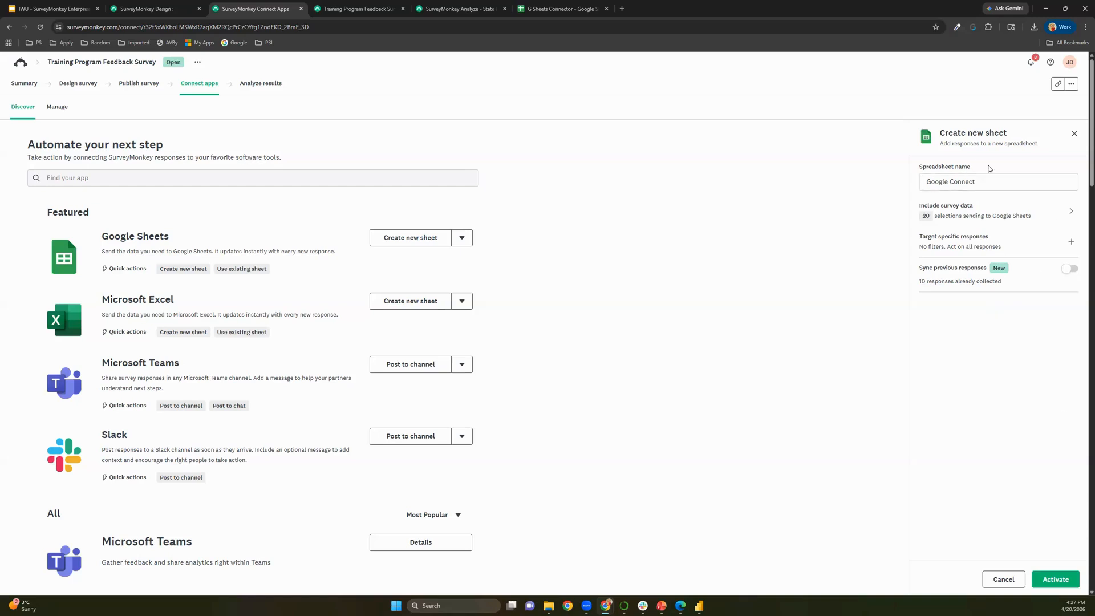
Add the Custom Value metadata field to the survey data included in the new sheet
left_click(948, 216)
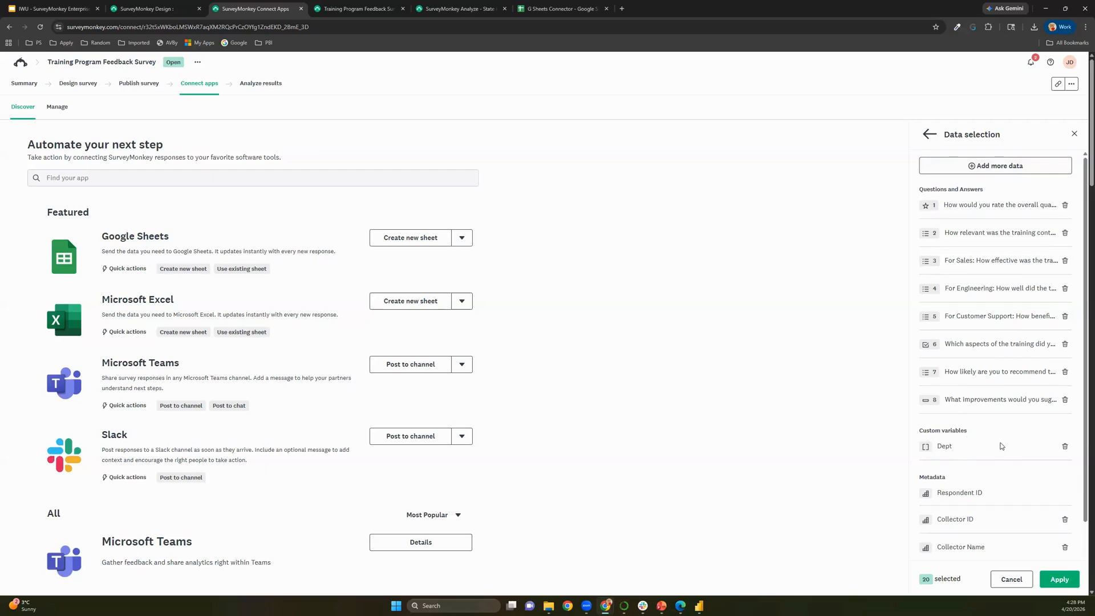
scroll(1001, 446, "down", 6)
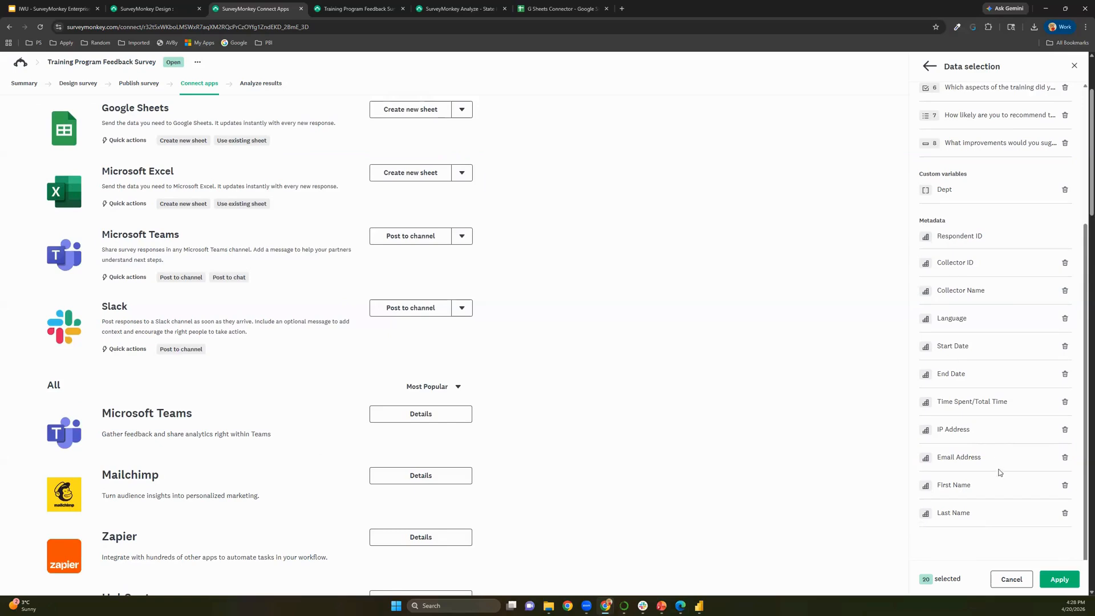
scroll(987, 385, "up", 3)
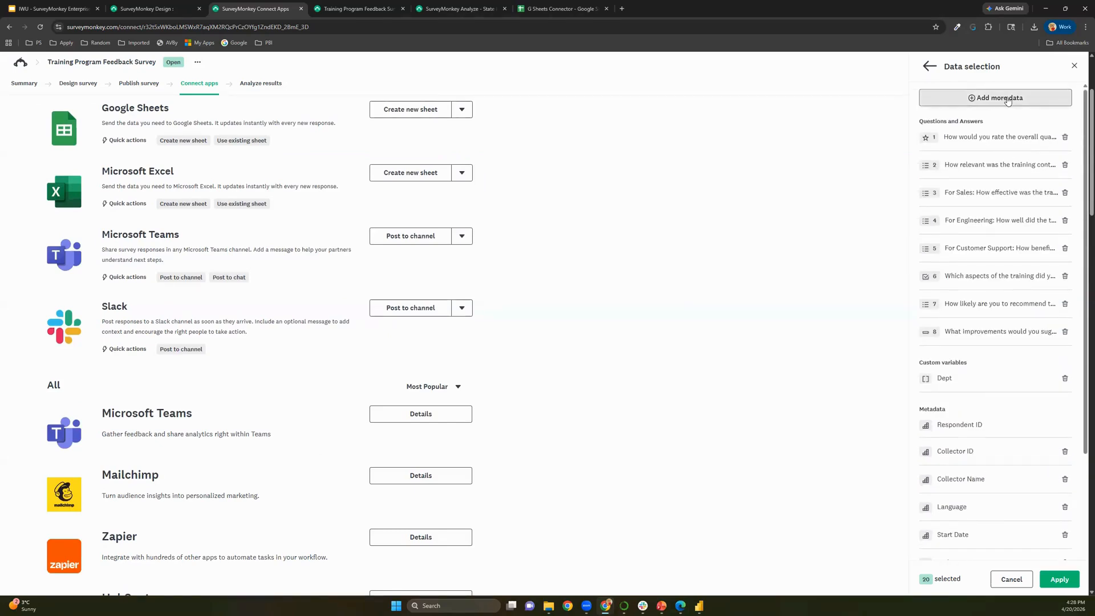
left_click(1008, 100)
scroll(999, 159, "down", 5)
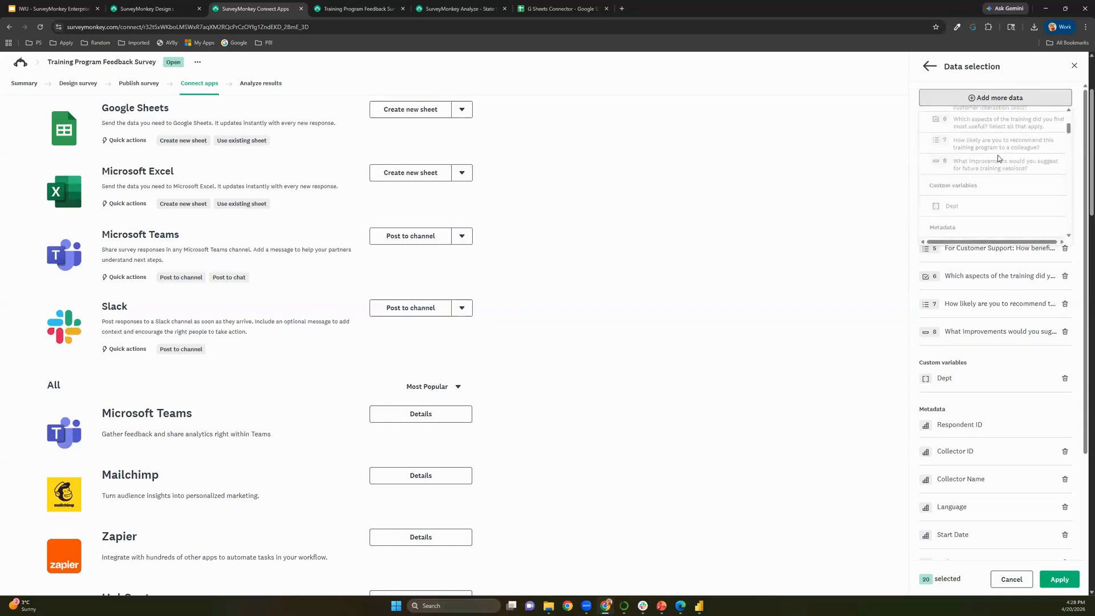
scroll(1000, 159, "down", 4)
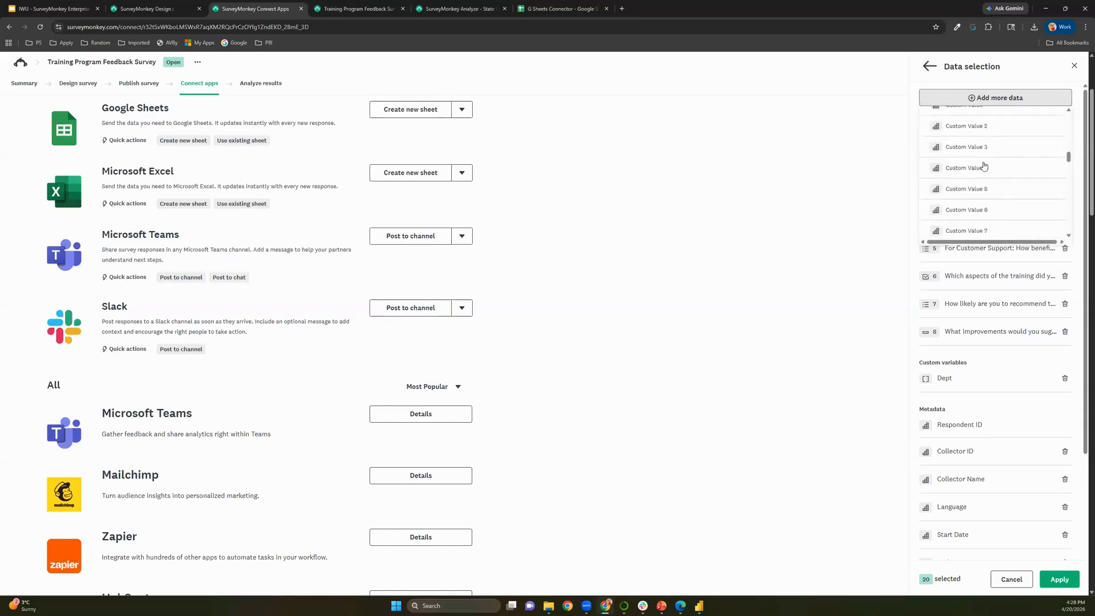
scroll(1027, 150, "up", 1)
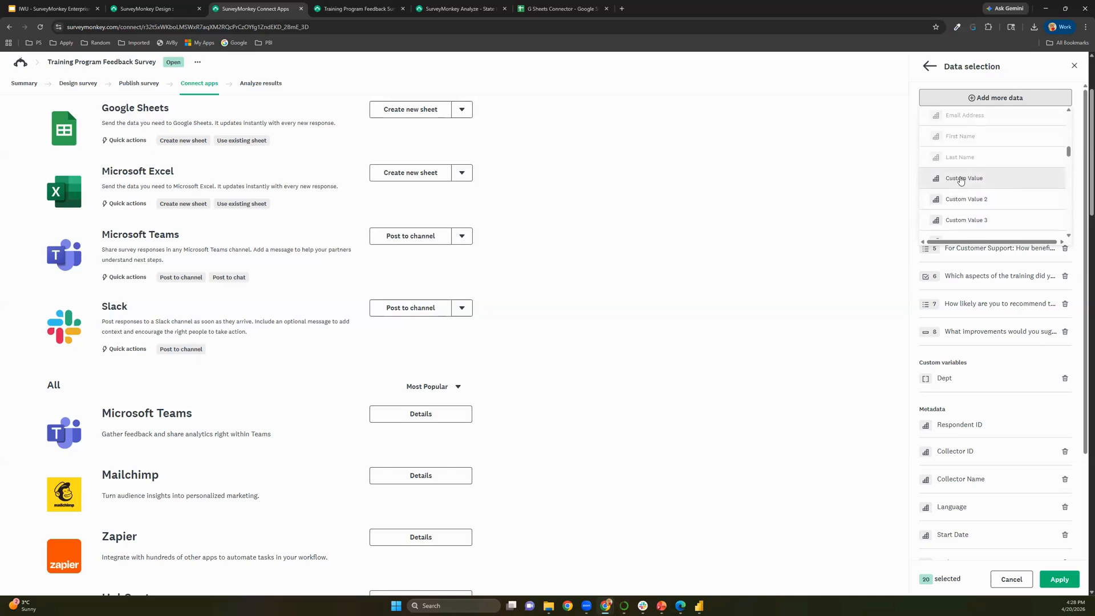
scroll(993, 177, "down", 15)
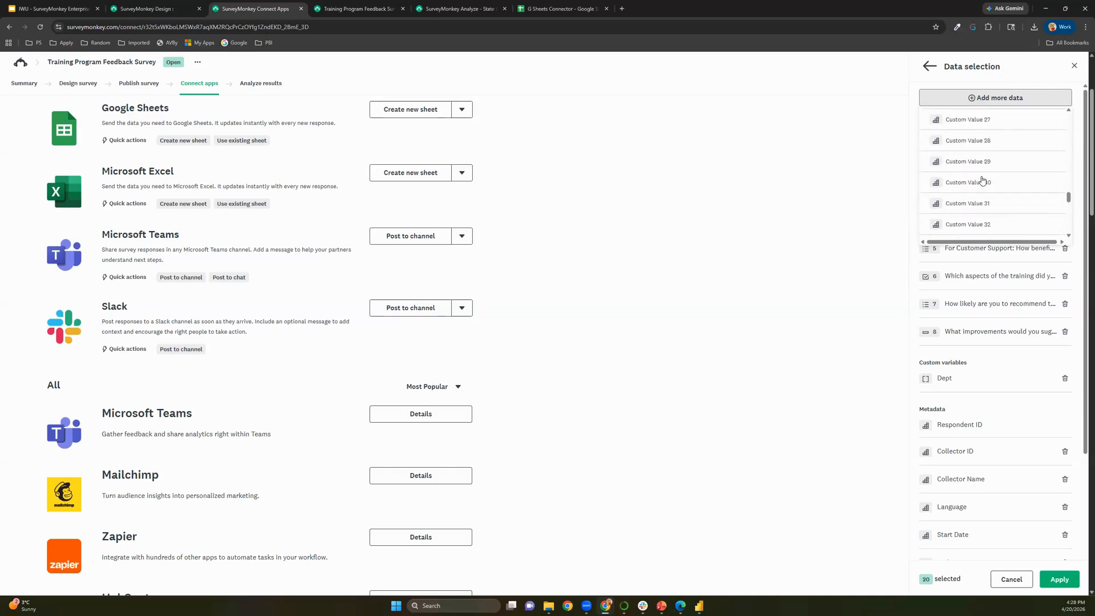
scroll(1008, 174, "down", 3)
scroll(993, 143, "up", 8)
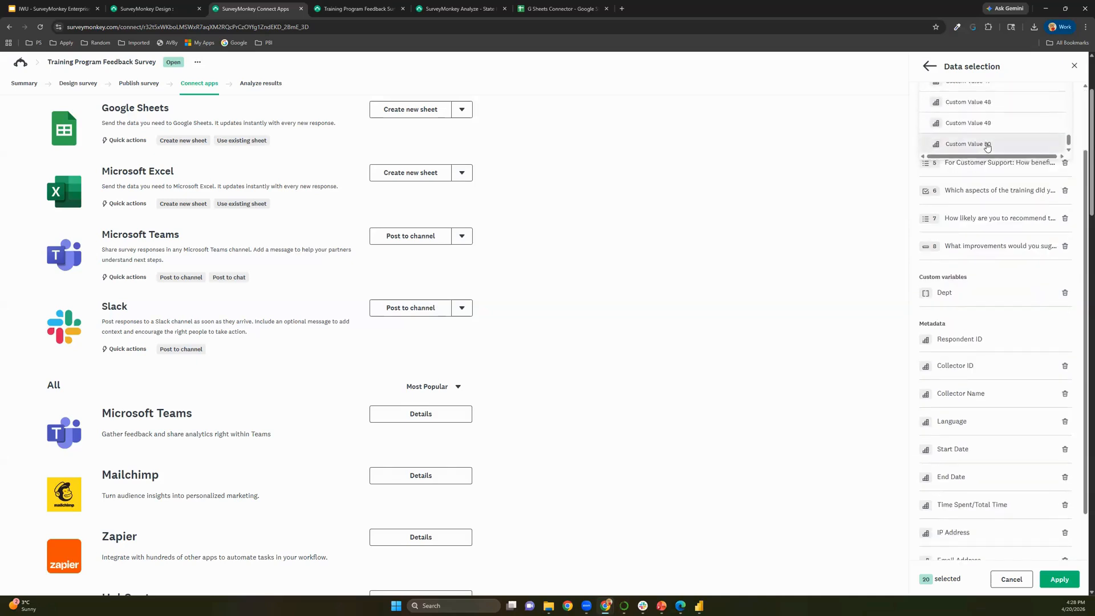
scroll(992, 139, "up", 7)
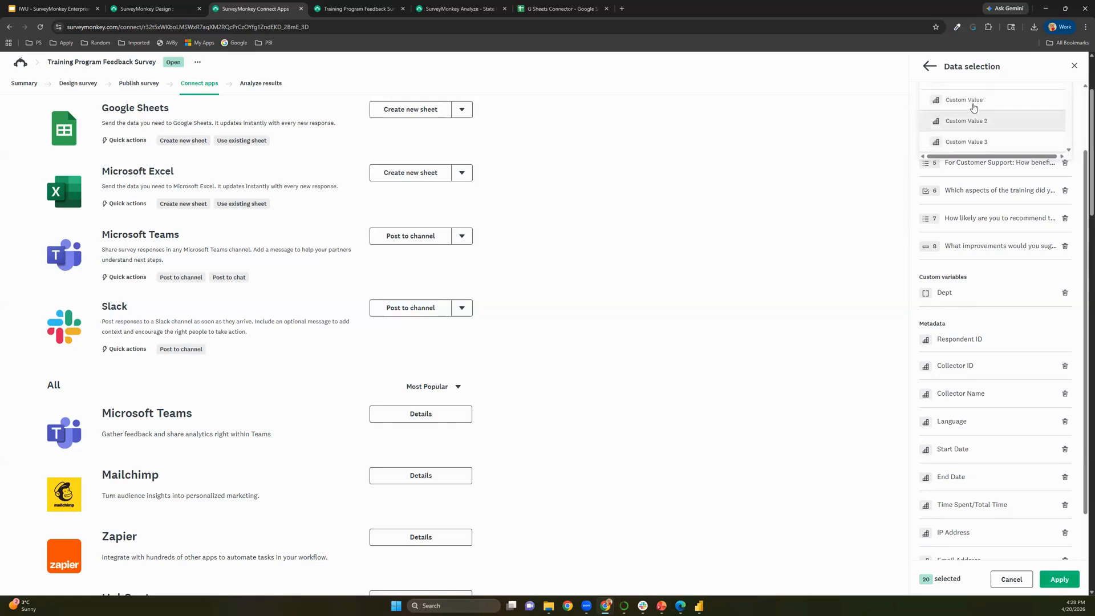
left_click(973, 106)
scroll(922, 201, "up", 2)
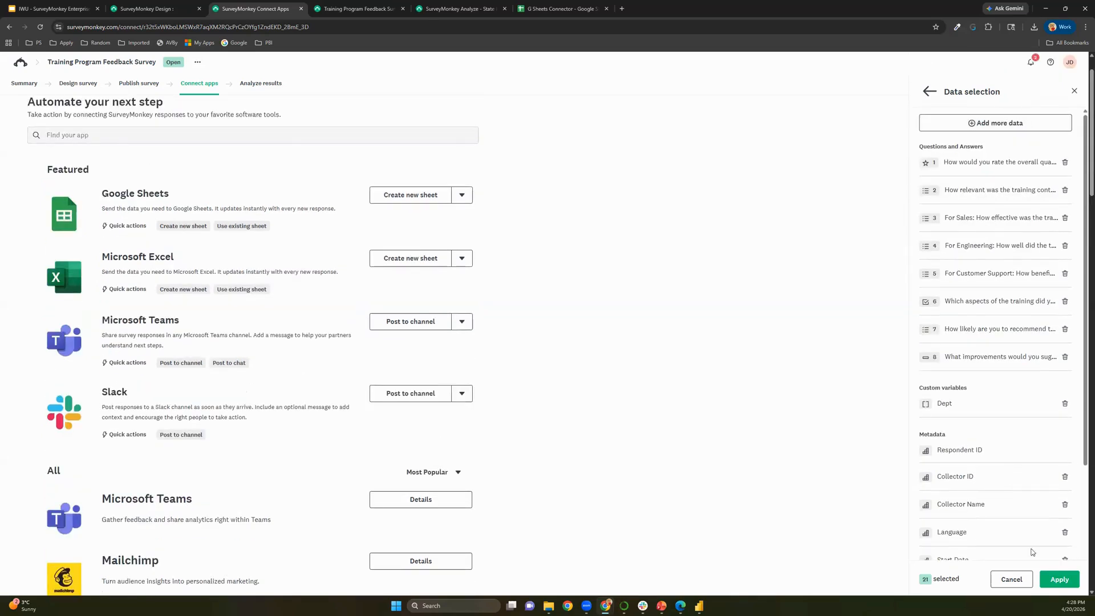
Apply the survey data selection and acknowledge the open text data notice
left_click(1064, 582)
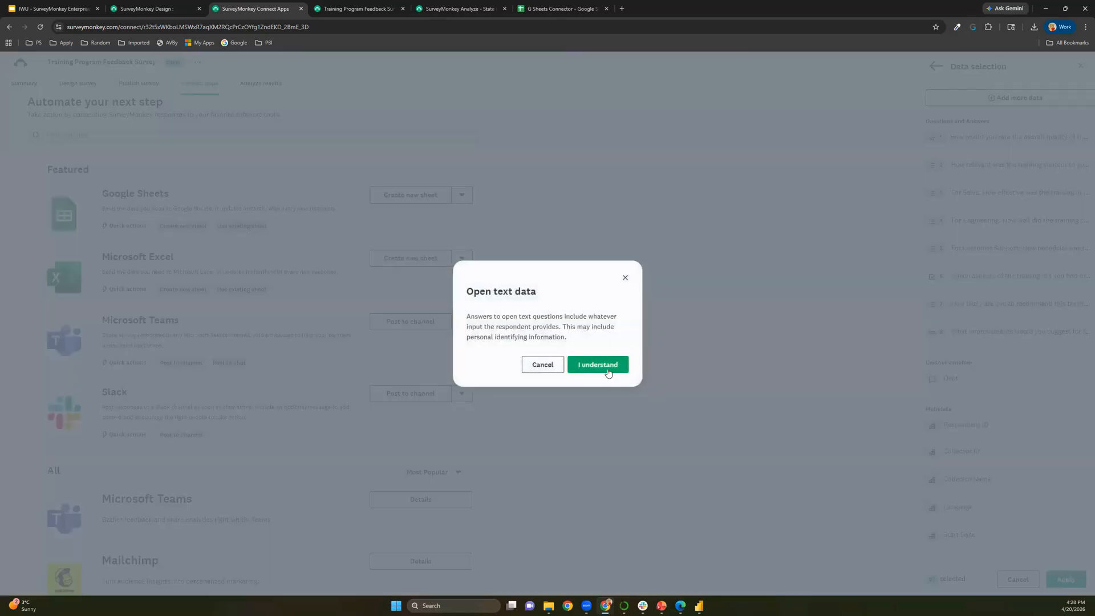
left_click_drag(467, 316, 605, 343)
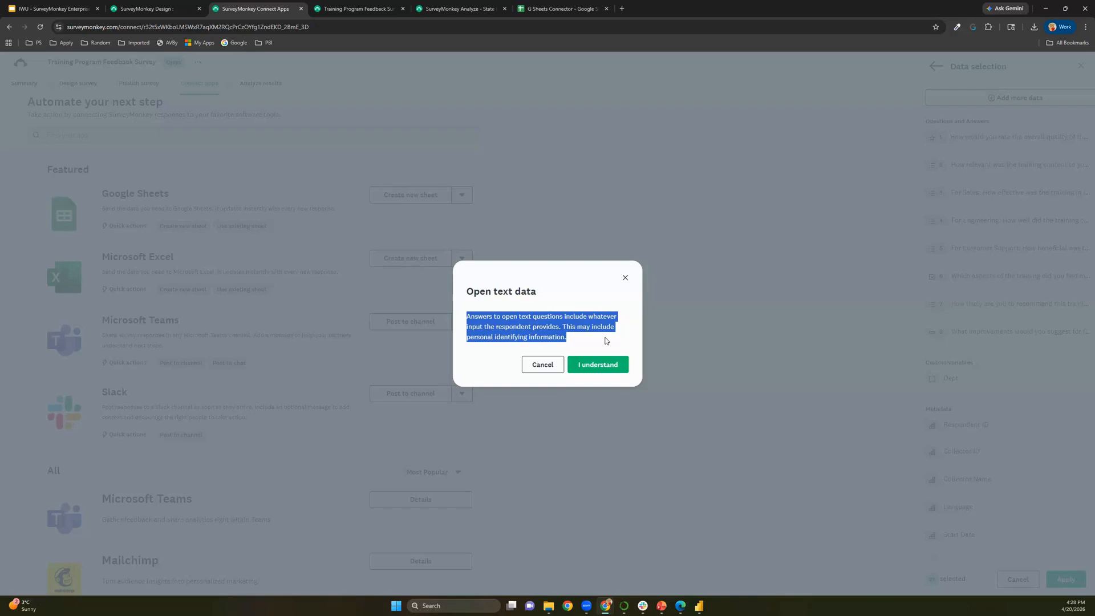
left_click(594, 371)
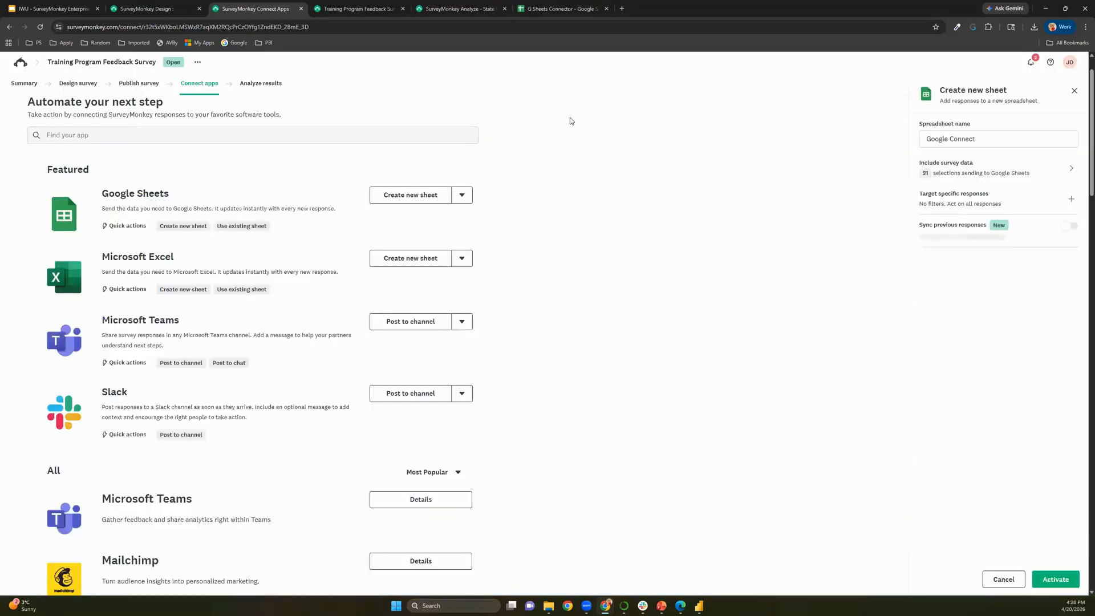
Switch to the G Sheets Connector spreadsheet and examine the synced response columns, including Dept and Custom Value
left_click(559, 9)
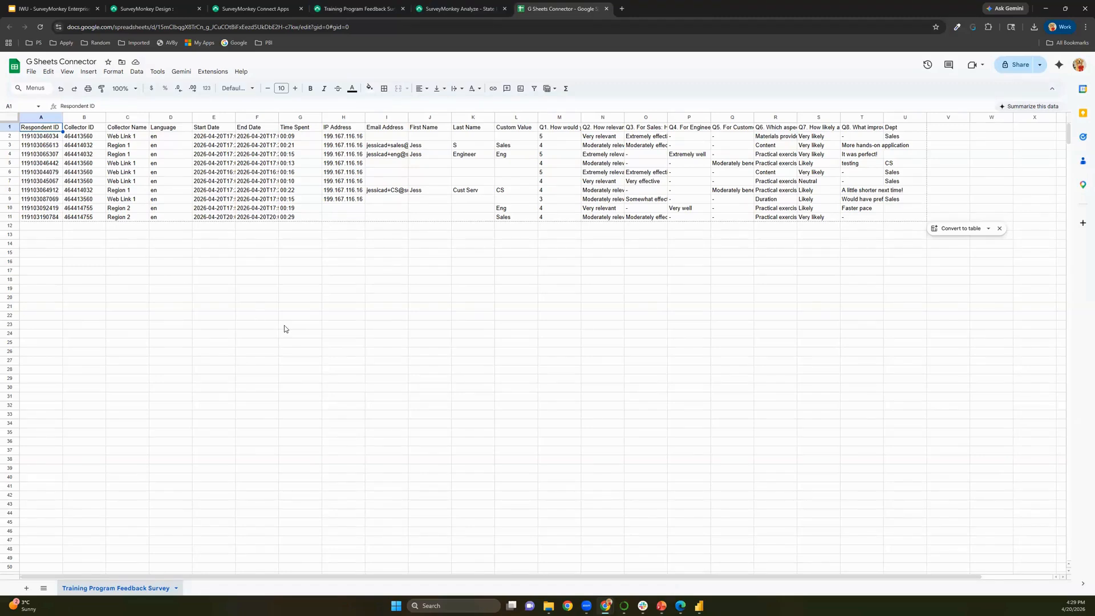
key("ctrl+plus")
key("ctrl+plus")
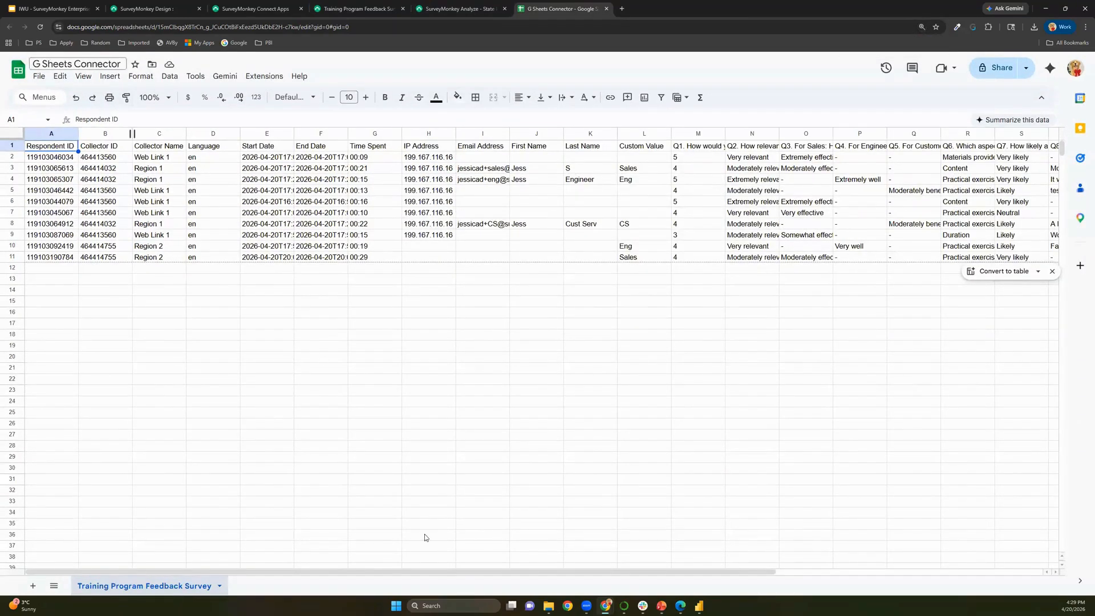
scroll(504, 573, "right", 5)
scroll(504, 573, "left", 5)
left_click_drag(551, 572, 747, 566)
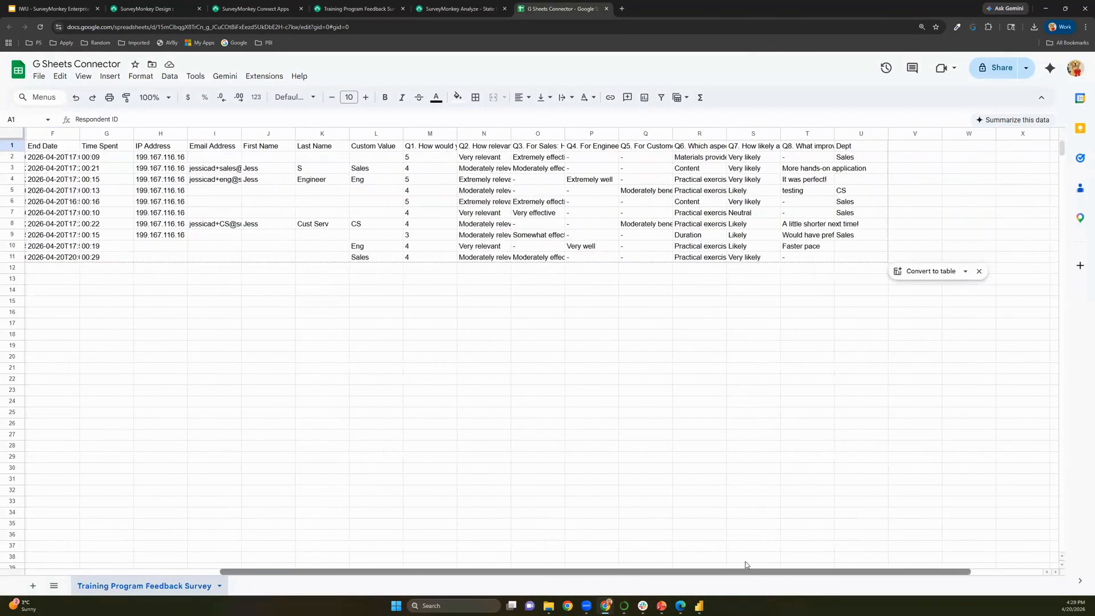
left_click(850, 148)
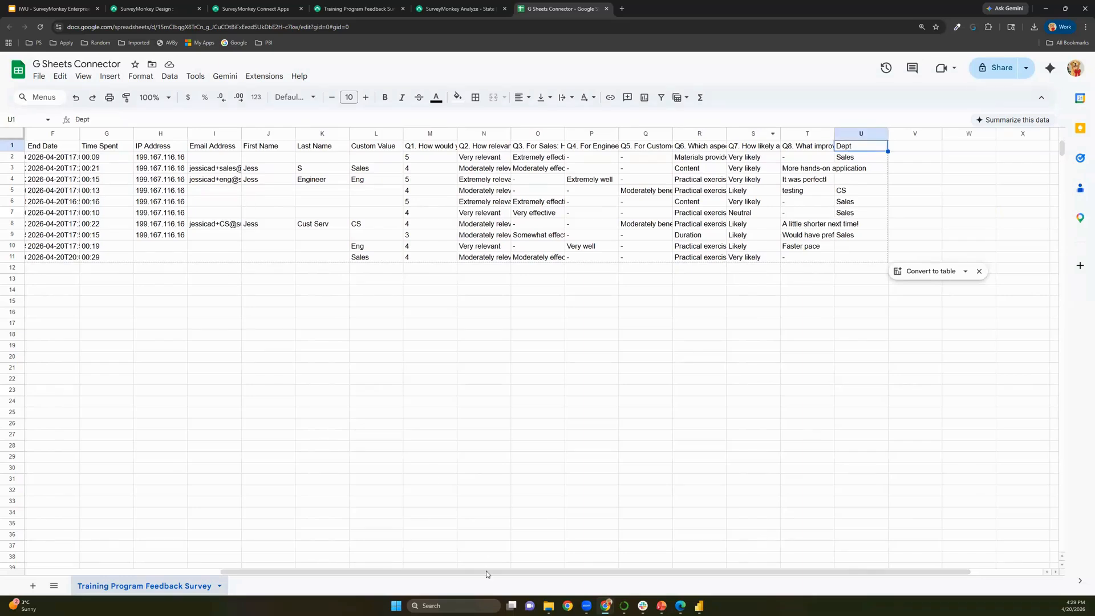
left_click_drag(473, 570, 311, 575)
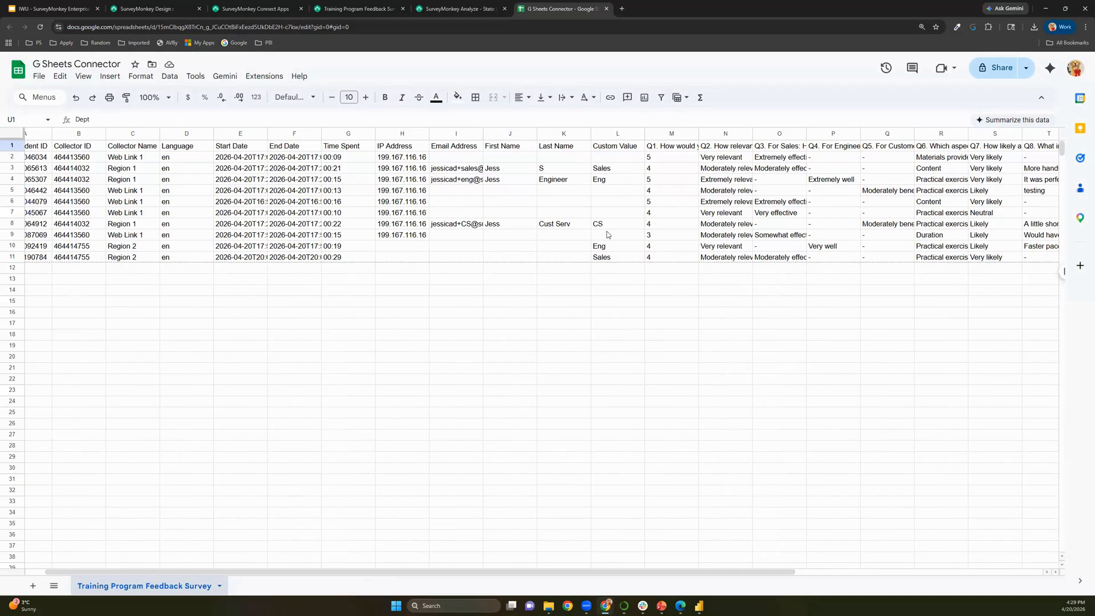
left_click(605, 168)
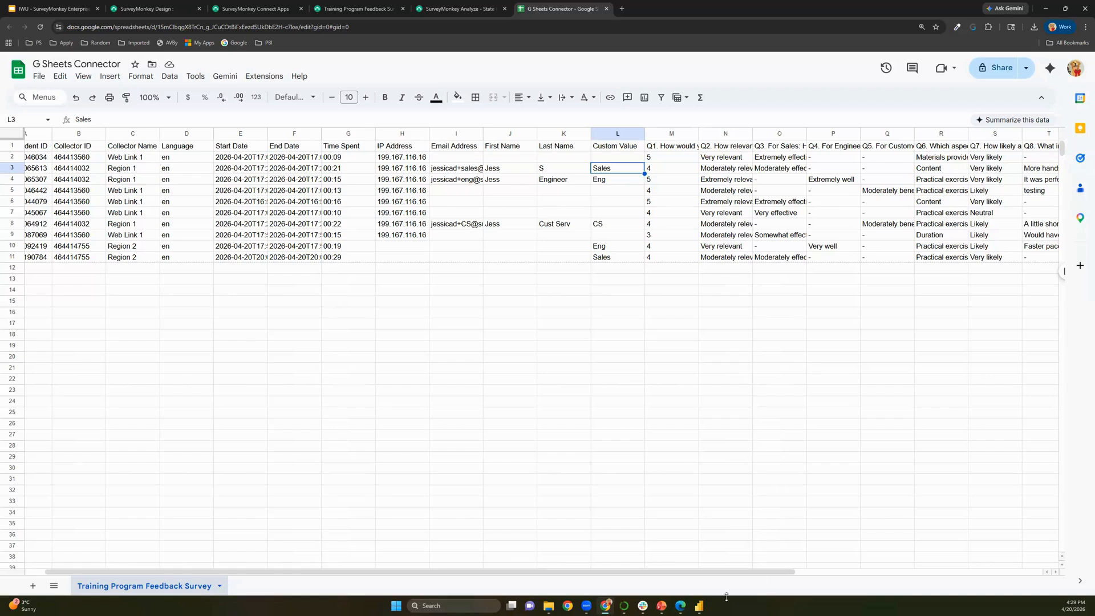
Switch to Power BI and examine the bar chart comparing previous-year and current-year survey ratings
left_click(701, 606)
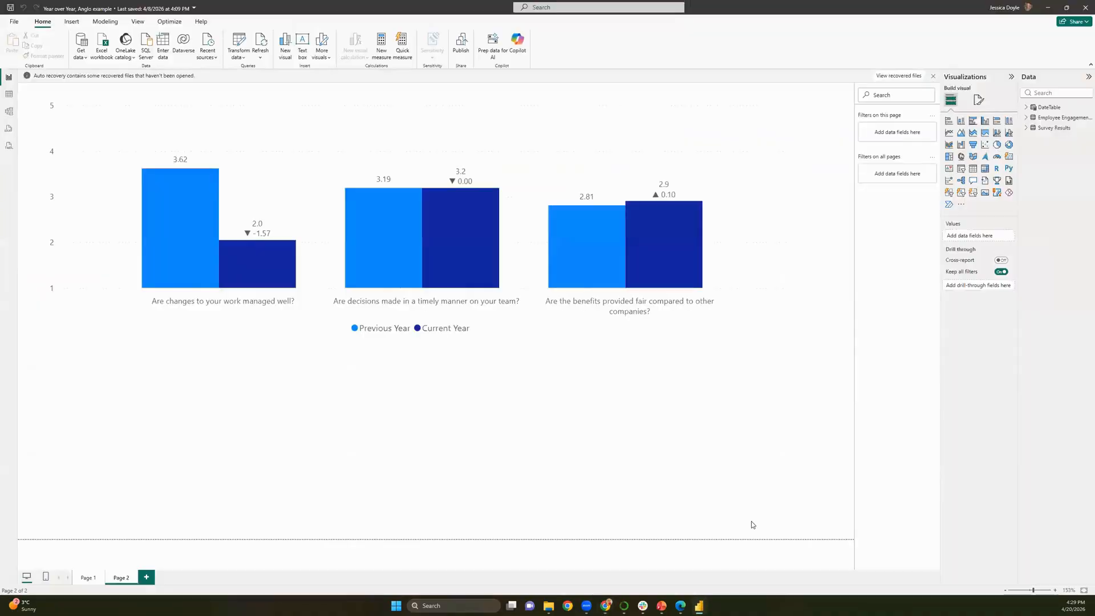
mouse_move(256, 271)
mouse_move(158, 281)
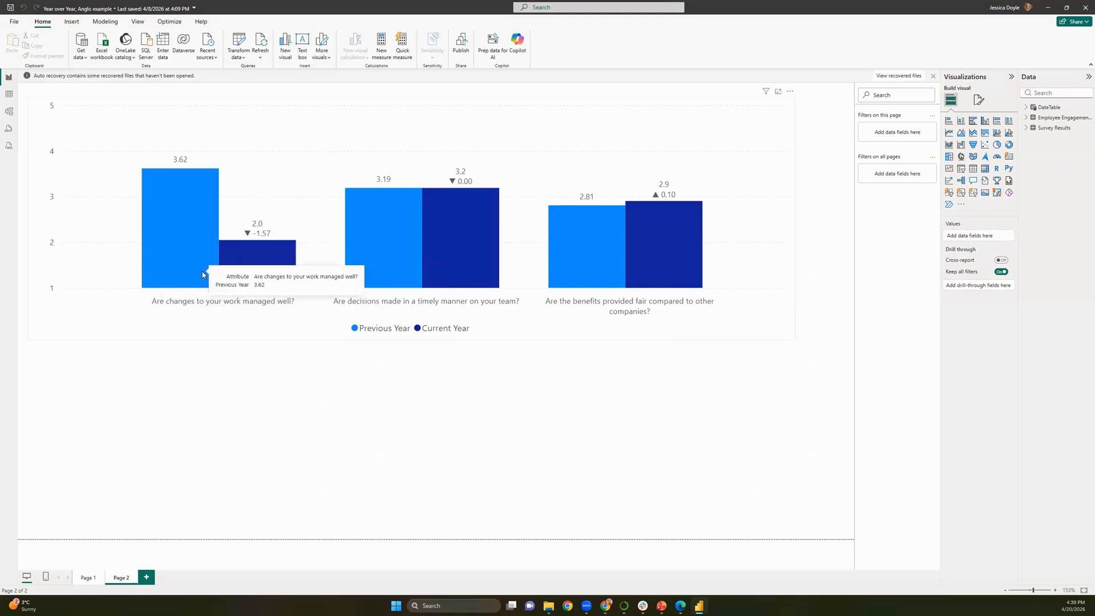
mouse_move(210, 268)
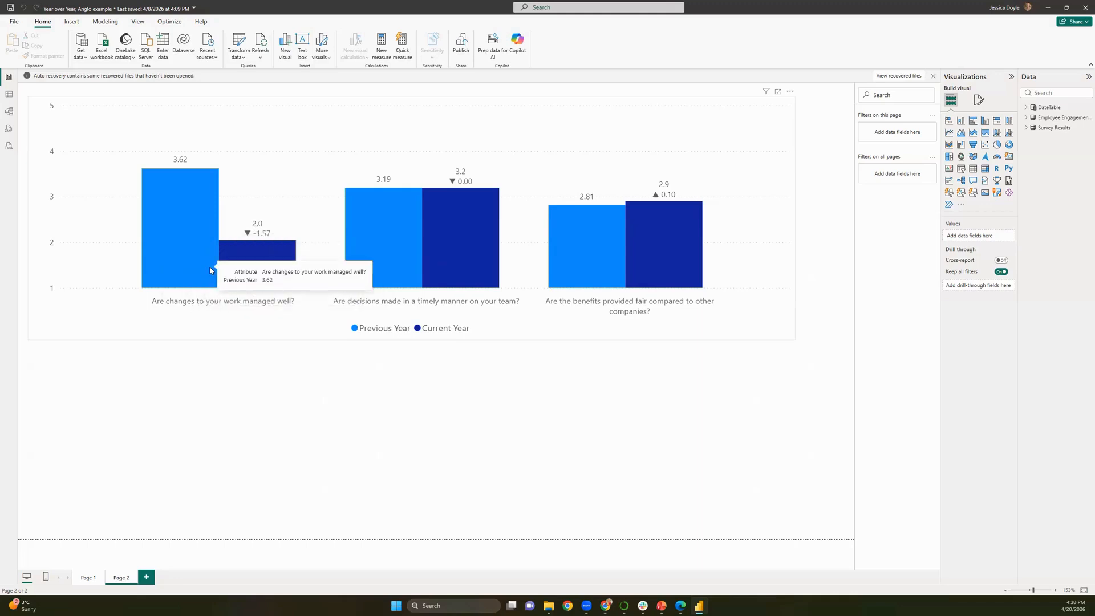
View the year-over-year ratings table on Page 1 of the report, then minimize Power BI
left_click(89, 577)
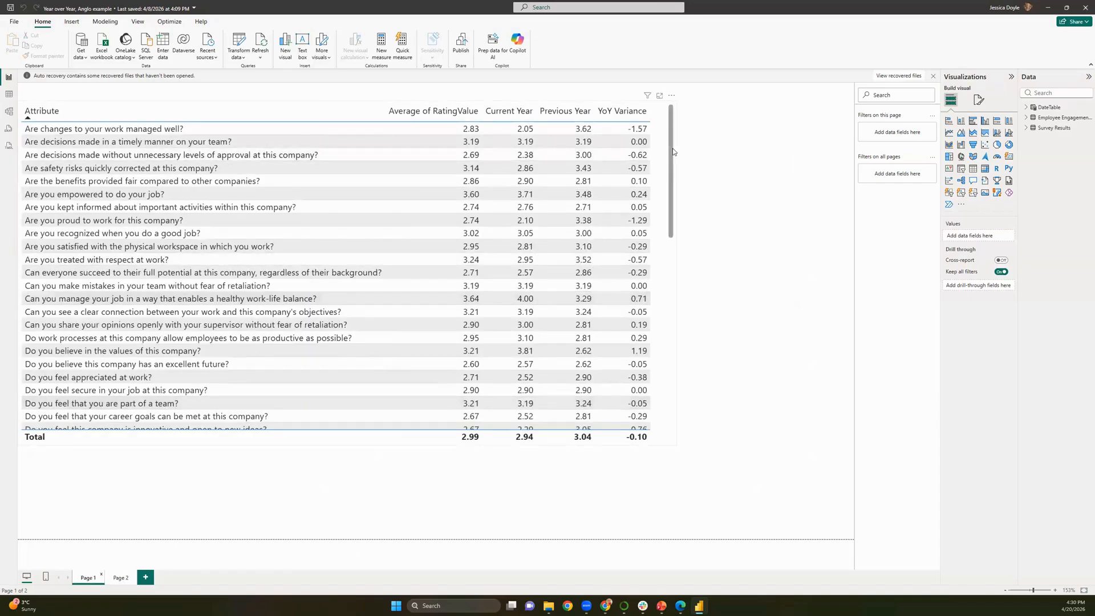
scroll(672, 147, "down", 1)
scroll(673, 147, "up", 1)
left_click(578, 414)
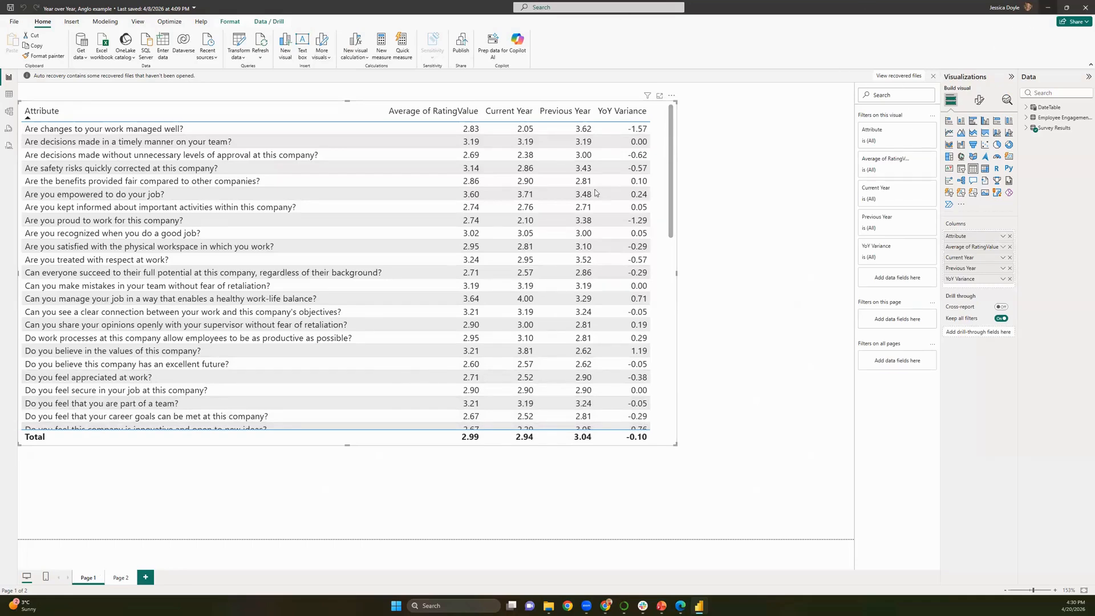
left_click(1049, 8)
Switch to SurveyMonkey's survey design page, open the Apps and integrations directory and browse the available apps
left_click(147, 9)
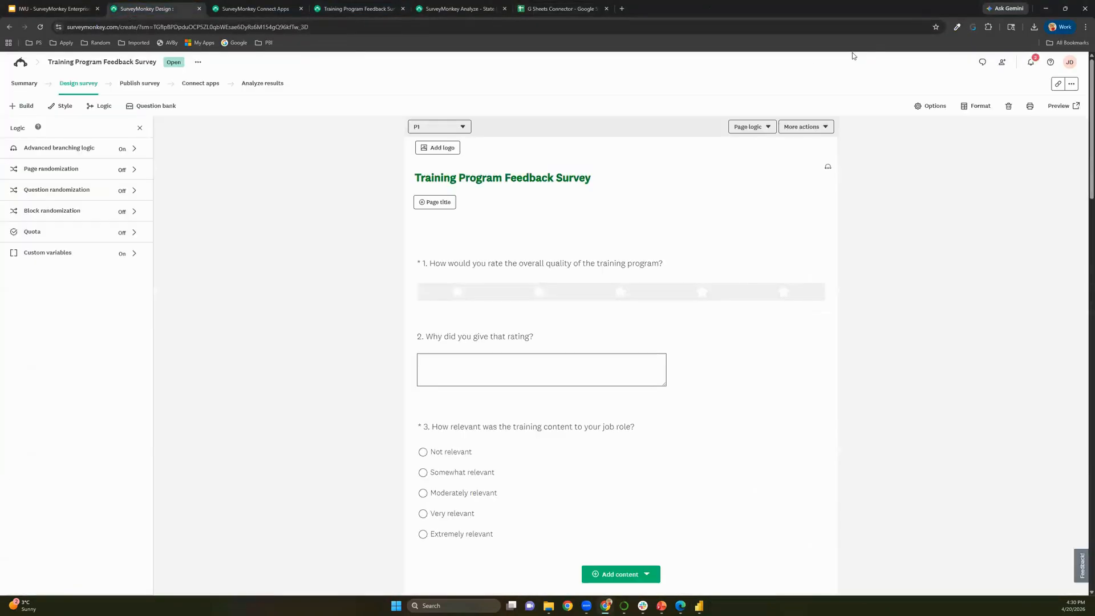
left_click(1072, 66)
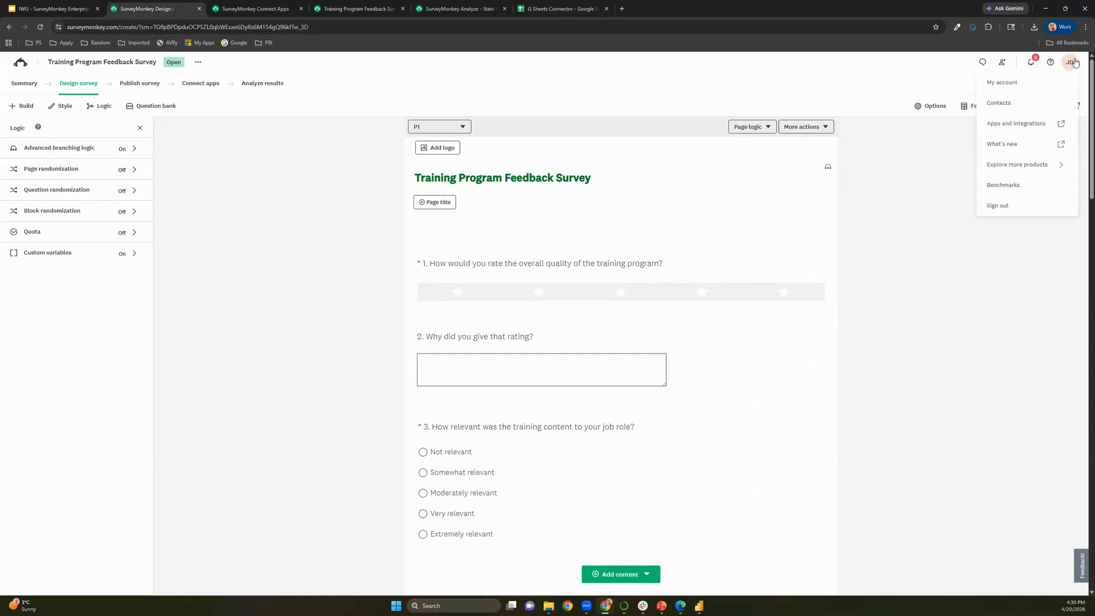
left_click(1021, 124)
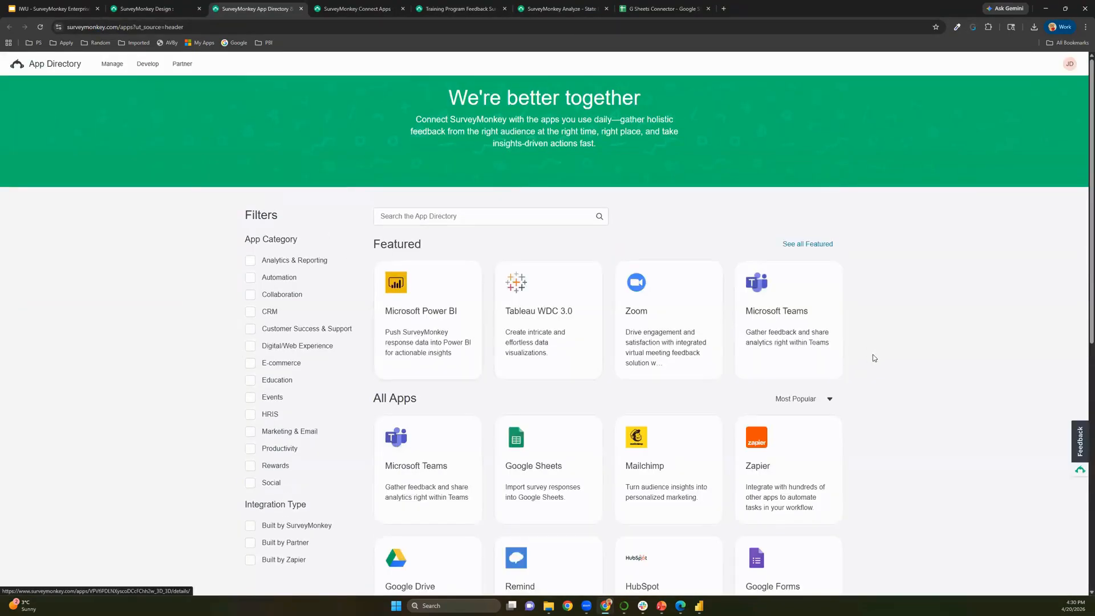
scroll(873, 358, "down", 1)
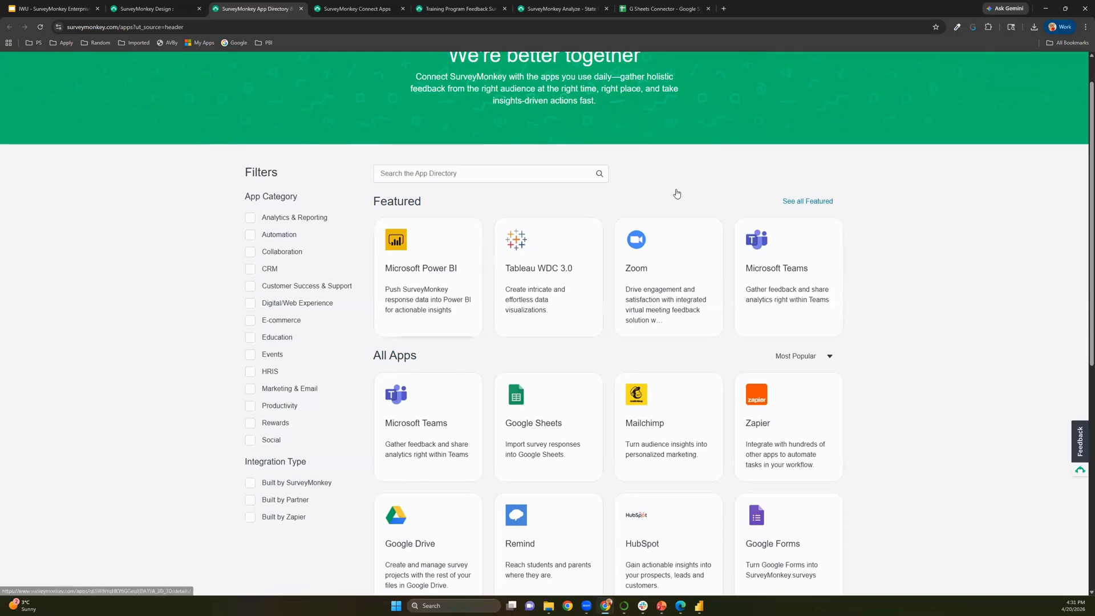
scroll(678, 193, "down", 1)
scroll(679, 194, "up", 2)
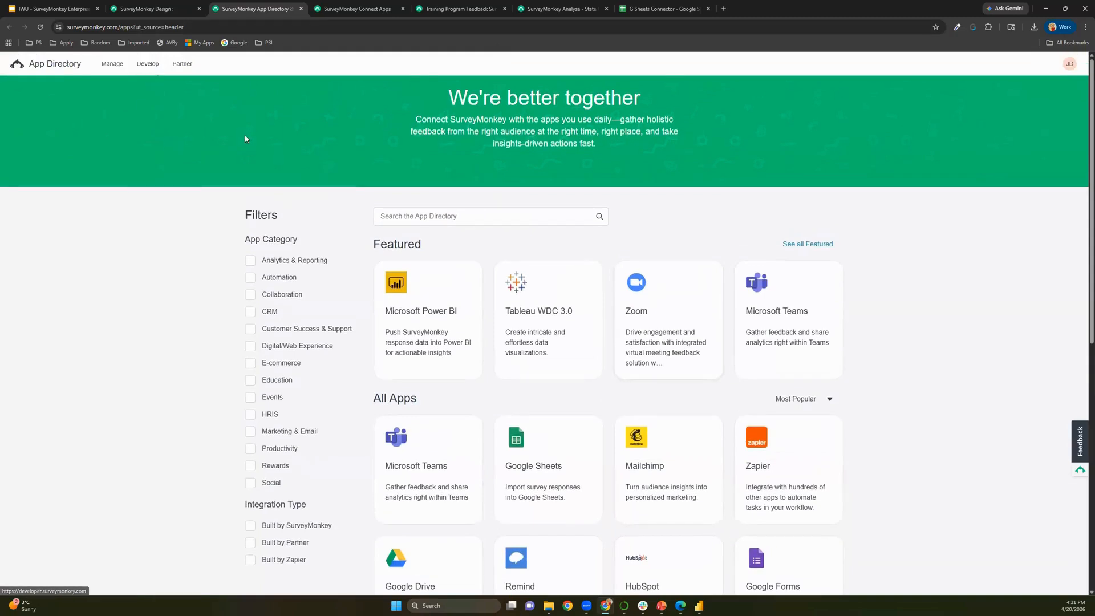
Go to the SurveyMonkey developer site and open the API documentation
left_click(147, 64)
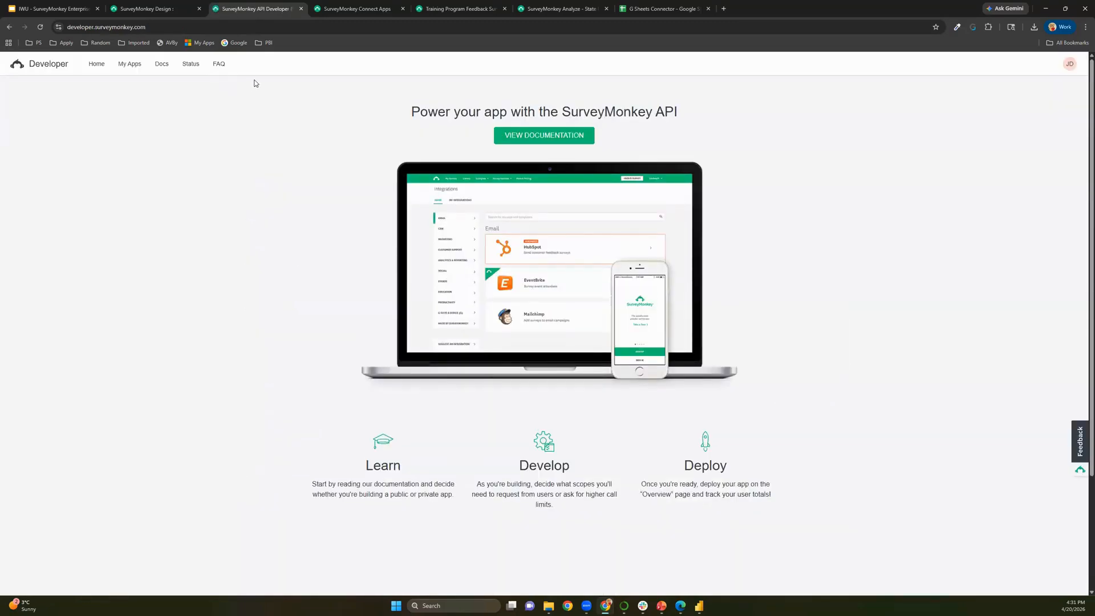
left_click(543, 137)
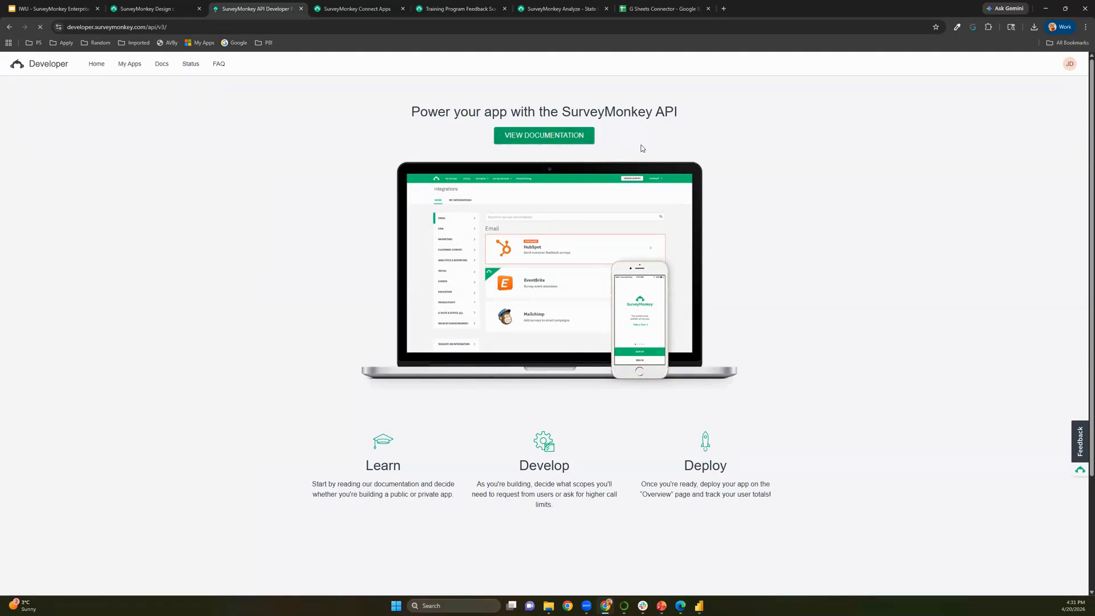